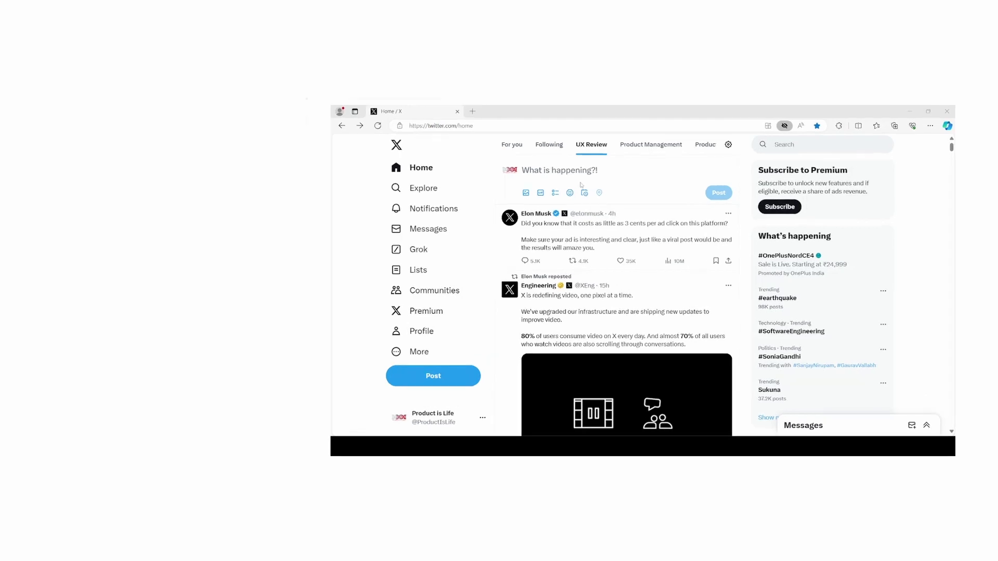
# Start a new post and examine its audience choices without changing the selection.
pyautogui.click(551, 172)
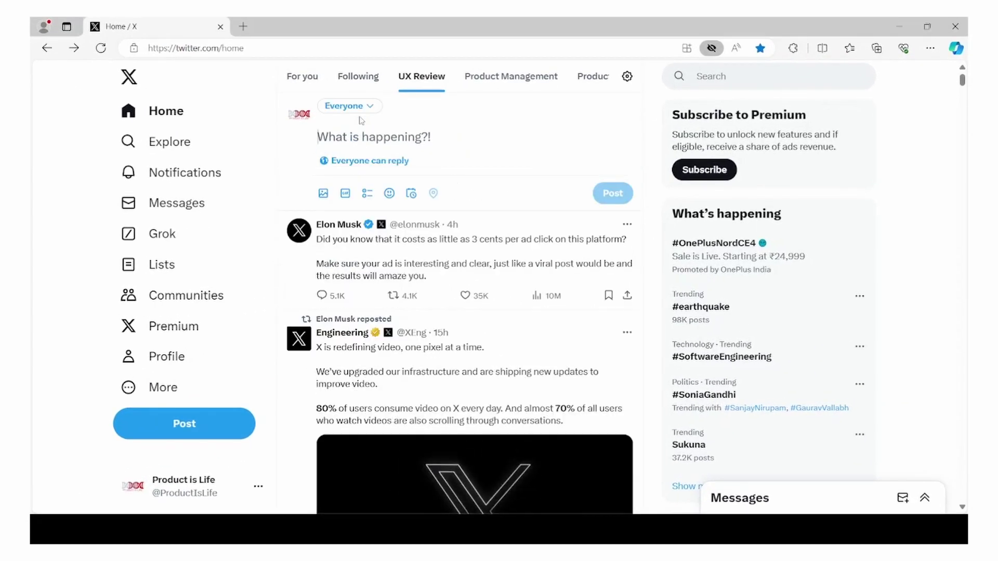
pyautogui.click(359, 107)
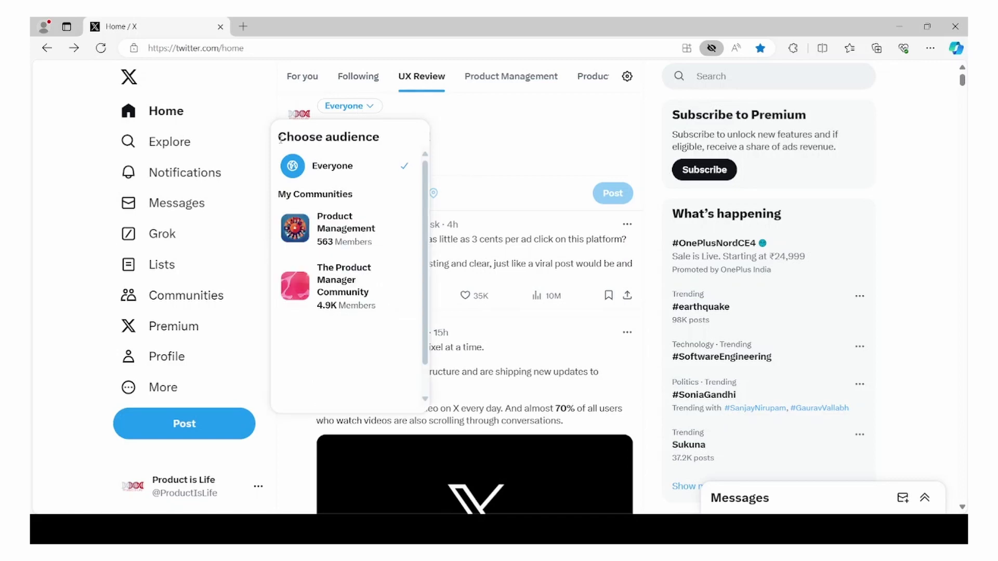
pyautogui.moveTo(363, 156)
pyautogui.mouseDown()
pyautogui.moveTo(281, 154)
pyautogui.moveTo(269, 177)
pyautogui.moveTo(382, 187)
pyautogui.moveTo(363, 157)
pyautogui.mouseUp()
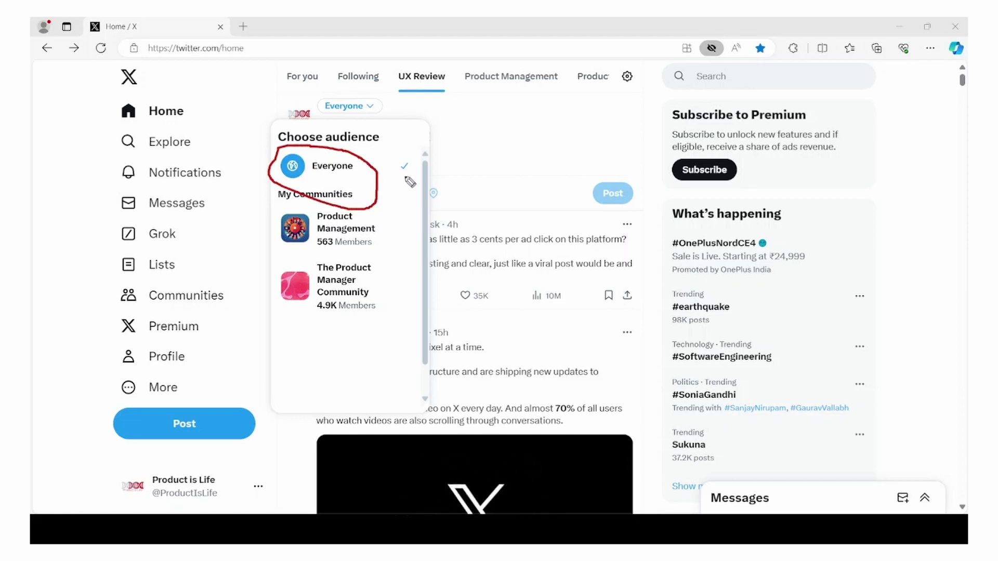
pyautogui.press('e')
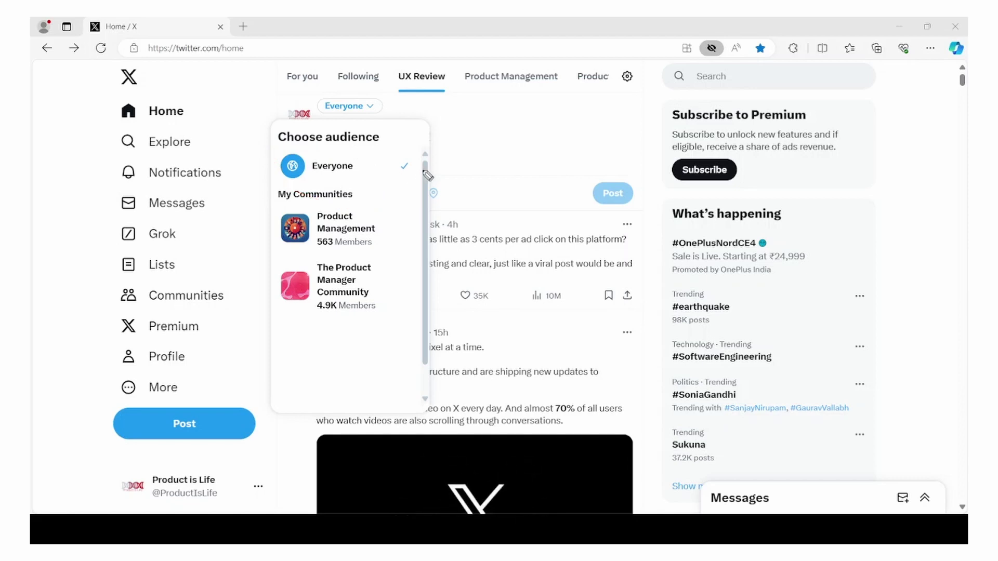
pyautogui.click(467, 140)
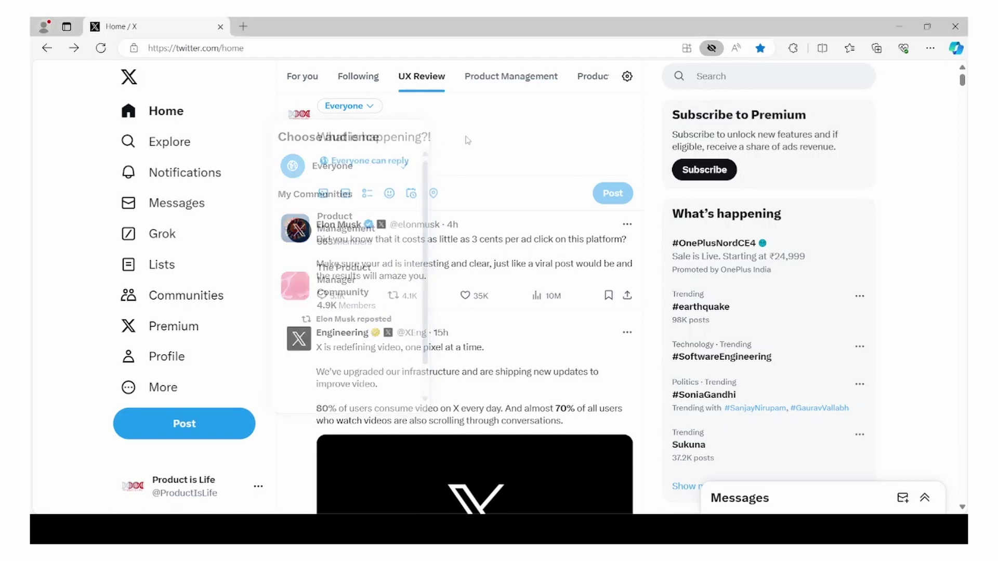
# Examine the options for who can reply to the new post, keeping the current setting.
pyautogui.click(391, 164)
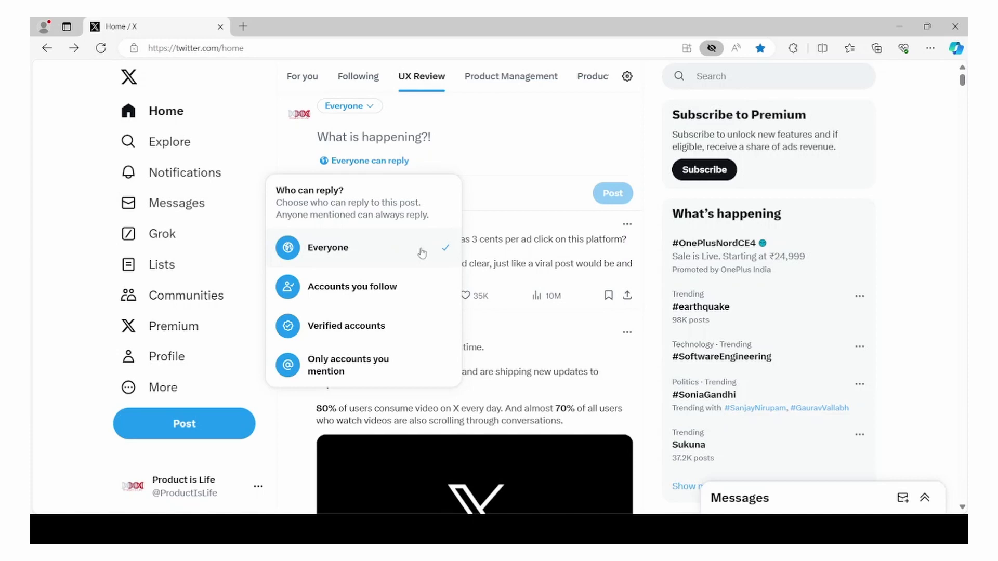
pyautogui.click(482, 151)
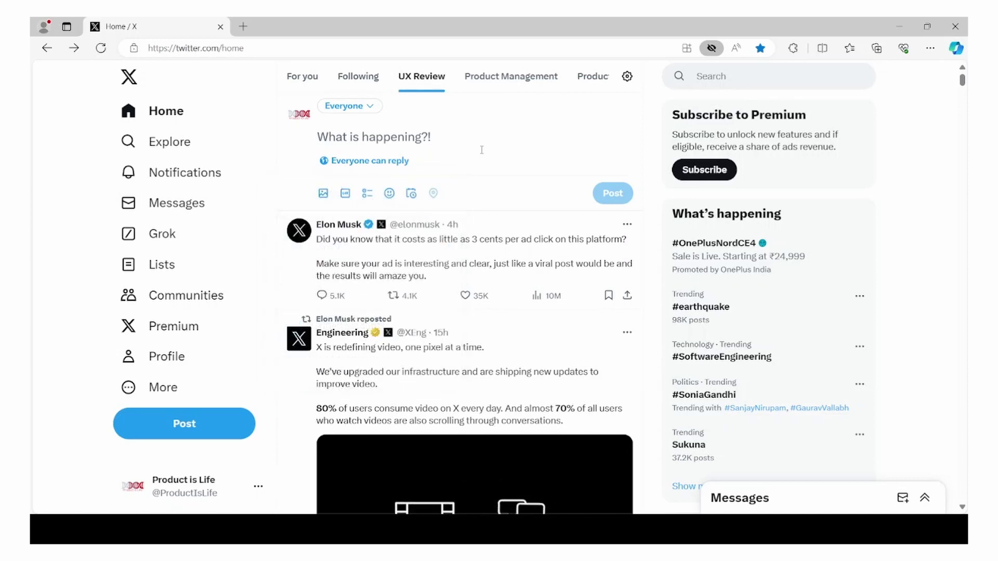
pyautogui.moveTo(308, 191)
pyautogui.mouseDown()
pyautogui.moveTo(330, 180)
pyautogui.moveTo(341, 193)
pyautogui.moveTo(349, 174)
pyautogui.moveTo(375, 174)
pyautogui.moveTo(378, 196)
pyautogui.moveTo(401, 207)
pyautogui.moveTo(401, 185)
pyautogui.mouseUp()
pyautogui.press('Escape')
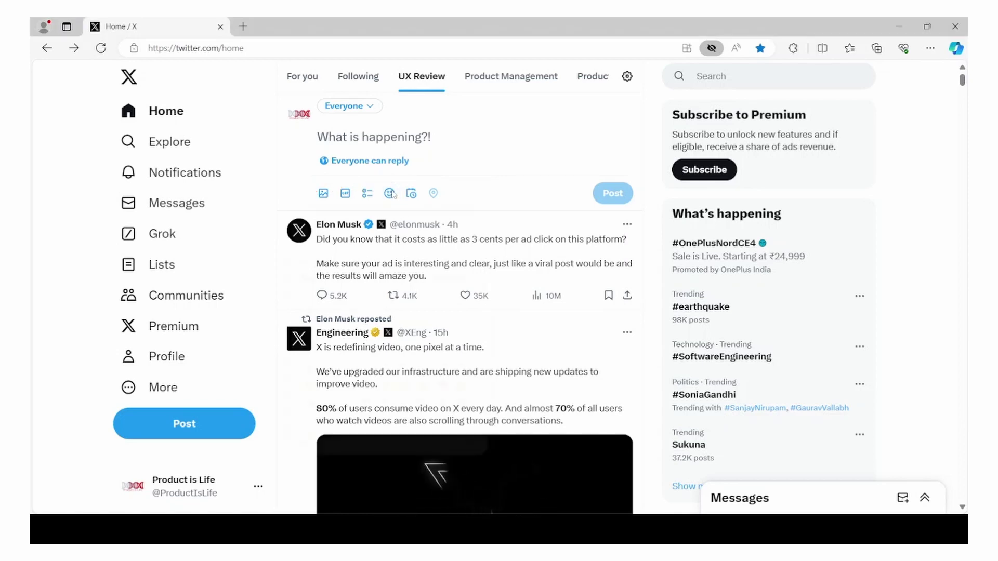
# View the emoji picker for the new post and close it without inserting an emoji.
pyautogui.click(392, 194)
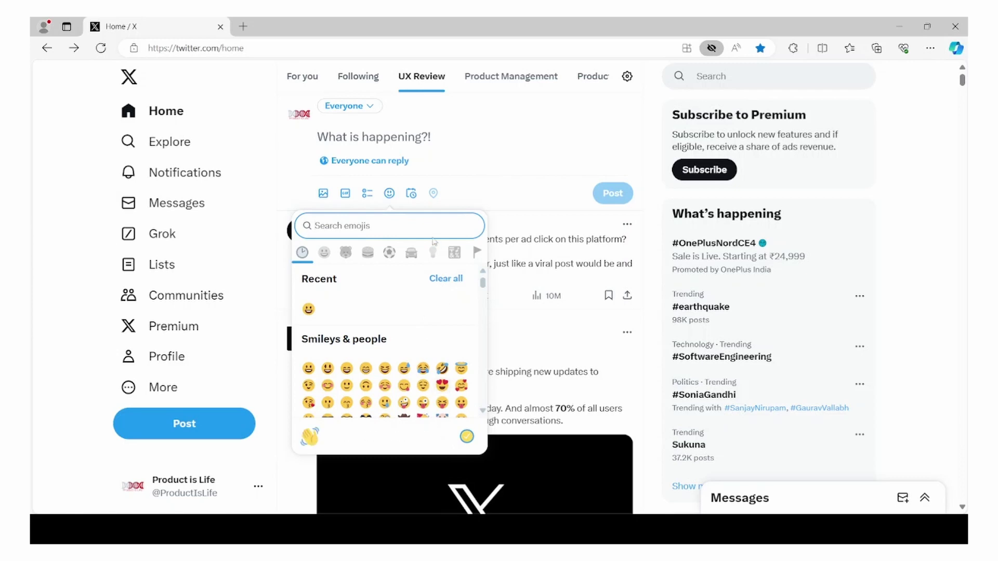
pyautogui.click(442, 164)
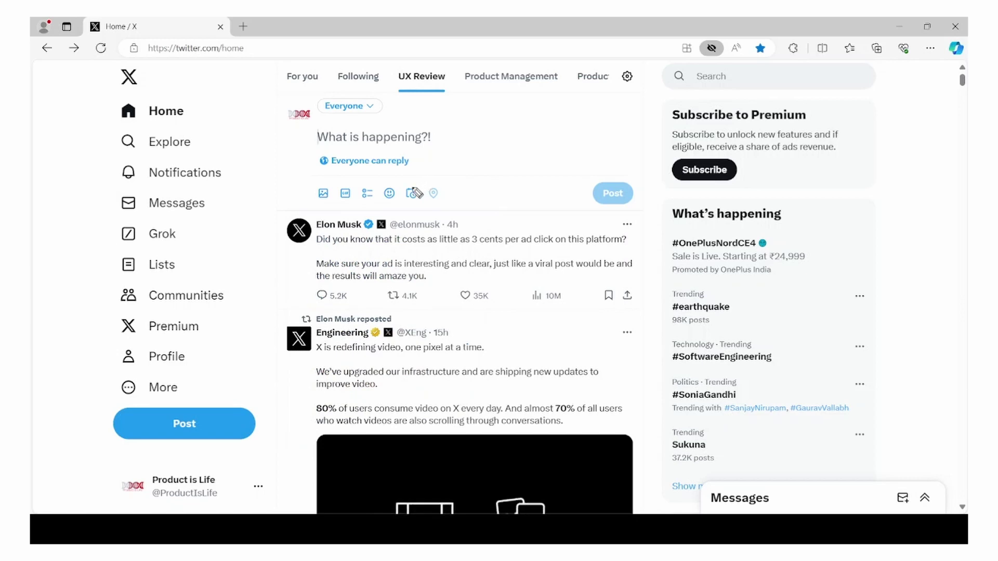
pyautogui.moveTo(411, 181)
pyautogui.mouseDown()
pyautogui.moveTo(413, 211)
pyautogui.moveTo(424, 186)
pyautogui.moveTo(408, 180)
pyautogui.mouseUp()
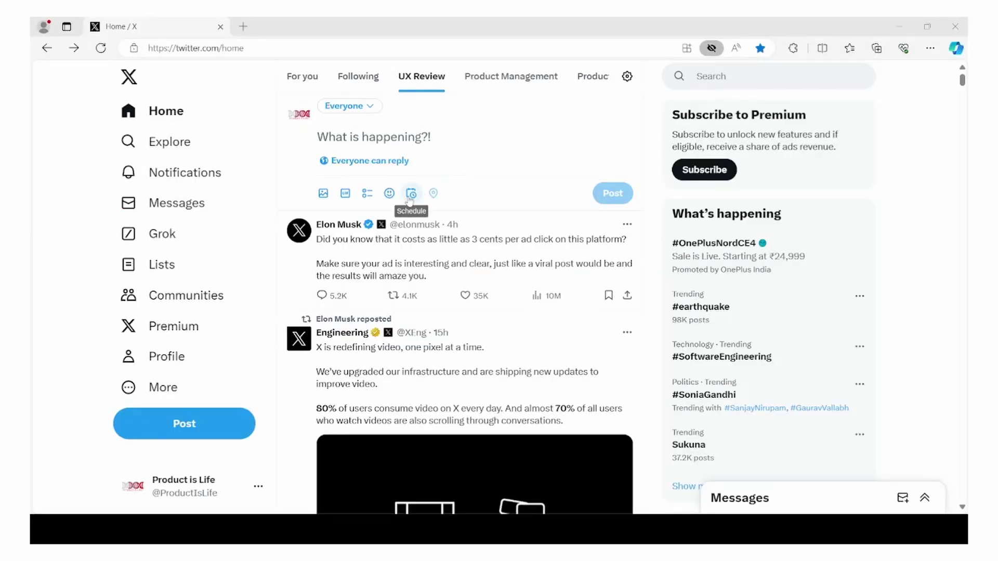
# Open the scheduling settings for the new post and view the calendar date picker without changing the date.
pyautogui.click(409, 197)
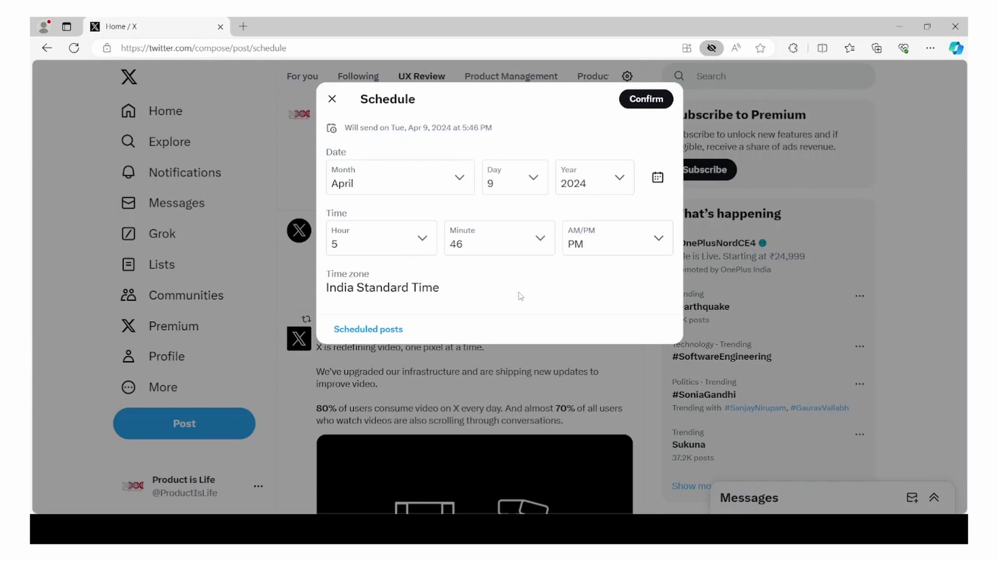
pyautogui.click(657, 178)
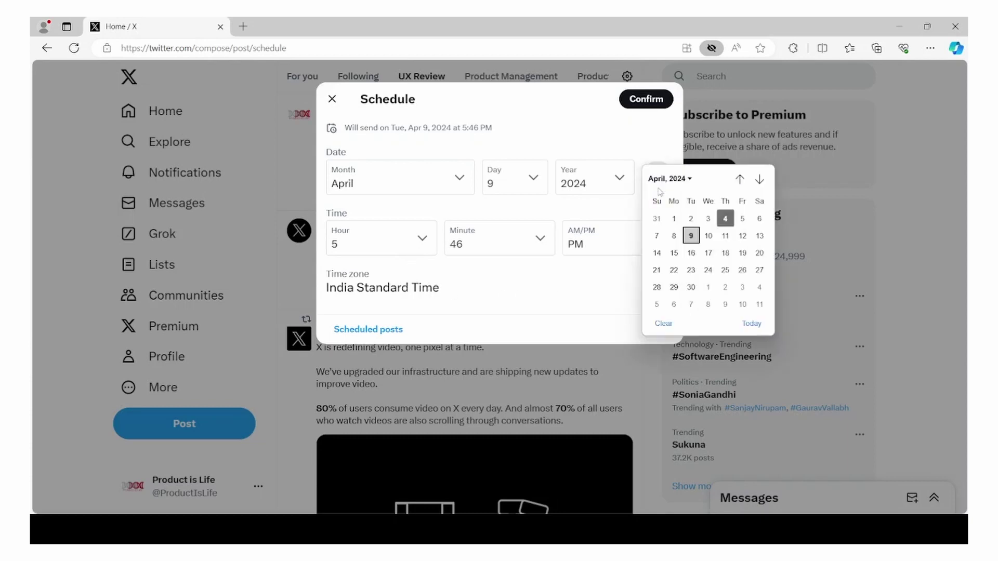
pyautogui.click(613, 147)
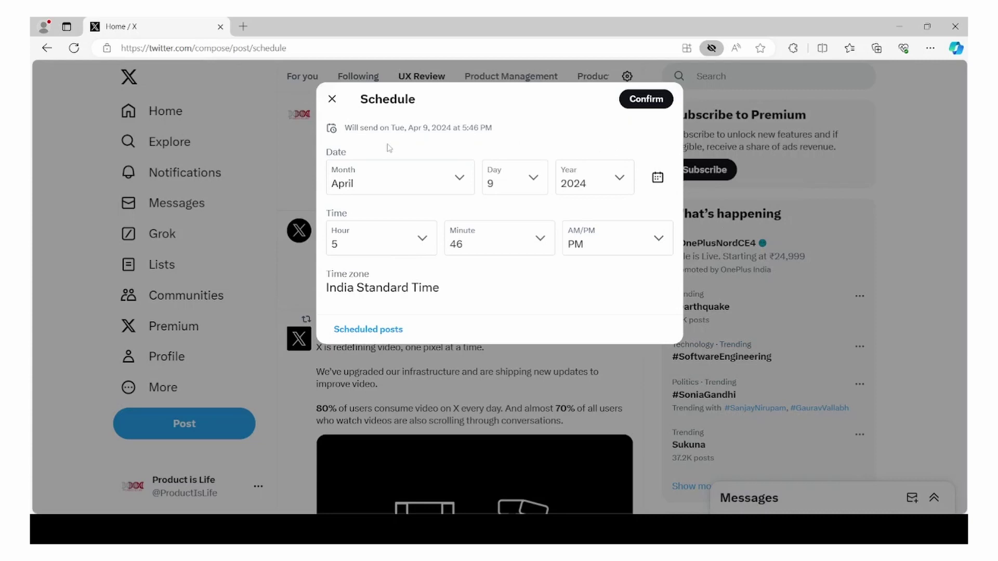
pyautogui.moveTo(406, 164)
pyautogui.mouseDown()
pyautogui.moveTo(416, 172)
pyautogui.moveTo(408, 187)
pyautogui.mouseUp()
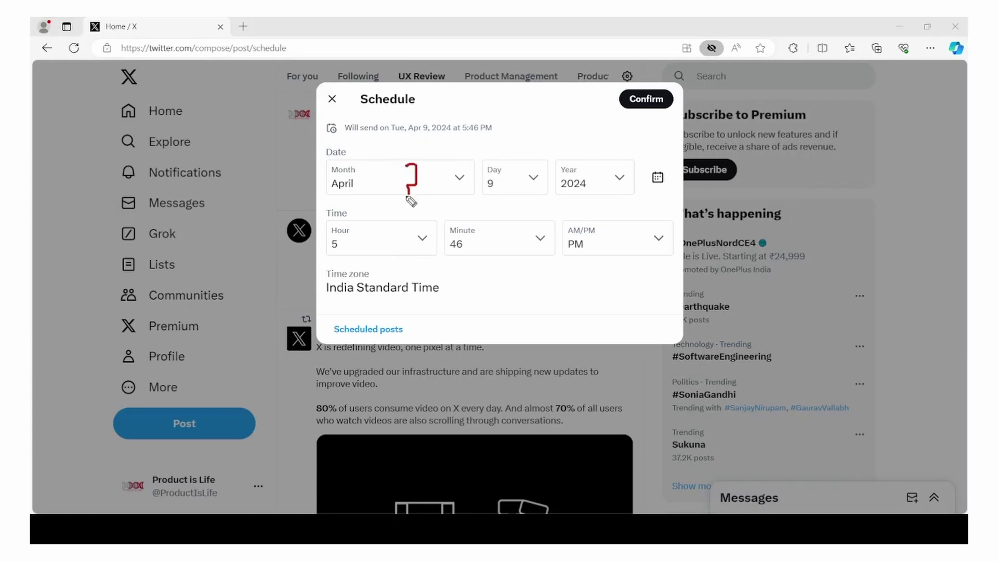
pyautogui.click(408, 202)
pyautogui.moveTo(500, 170)
pyautogui.mouseDown()
pyautogui.moveTo(516, 186)
pyautogui.moveTo(507, 199)
pyautogui.mouseUp()
pyautogui.click(505, 210)
pyautogui.moveTo(570, 174)
pyautogui.mouseDown()
pyautogui.moveTo(588, 174)
pyautogui.moveTo(576, 202)
pyautogui.mouseUp()
pyautogui.click(574, 211)
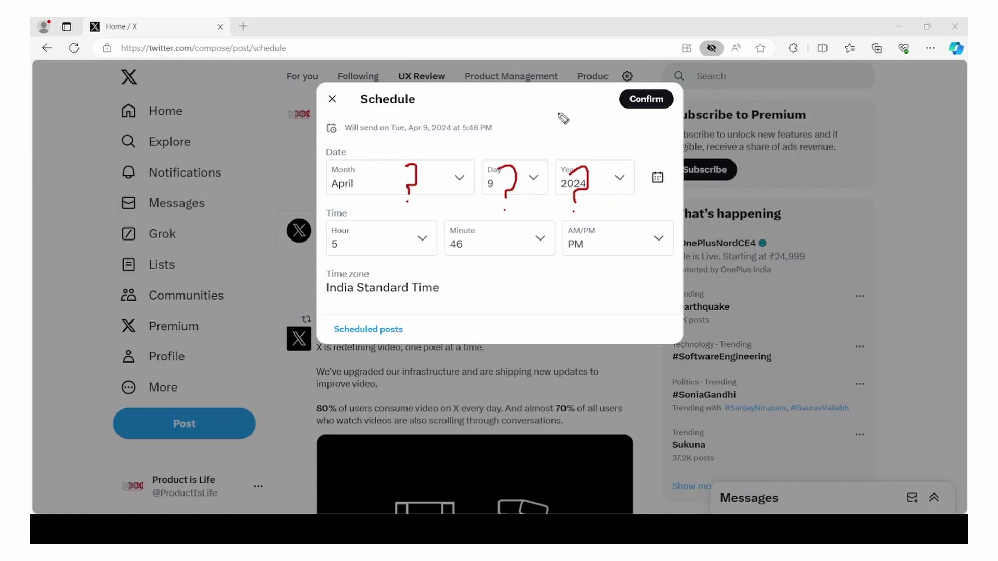
pyautogui.press('e')
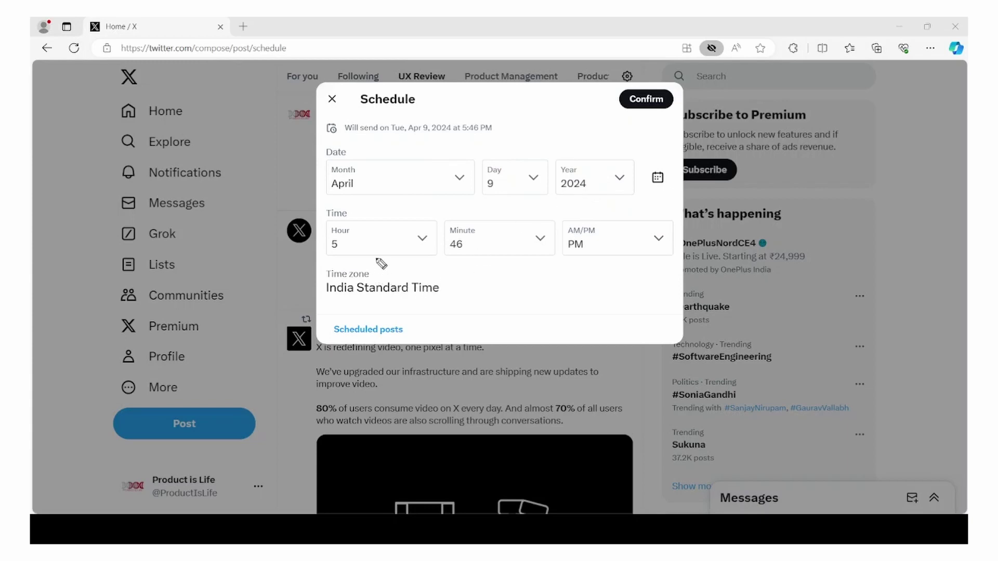
pyautogui.moveTo(383, 211); pyautogui.dragTo(383, 218)
pyautogui.moveTo(376, 211)
pyautogui.mouseDown()
pyautogui.moveTo(384, 203)
pyautogui.moveTo(393, 213)
pyautogui.mouseUp()
pyautogui.moveTo(402, 265)
pyautogui.mouseDown()
pyautogui.moveTo(323, 294)
pyautogui.moveTo(429, 307)
pyautogui.moveTo(421, 268)
pyautogui.moveTo(394, 264)
pyautogui.mouseUp()
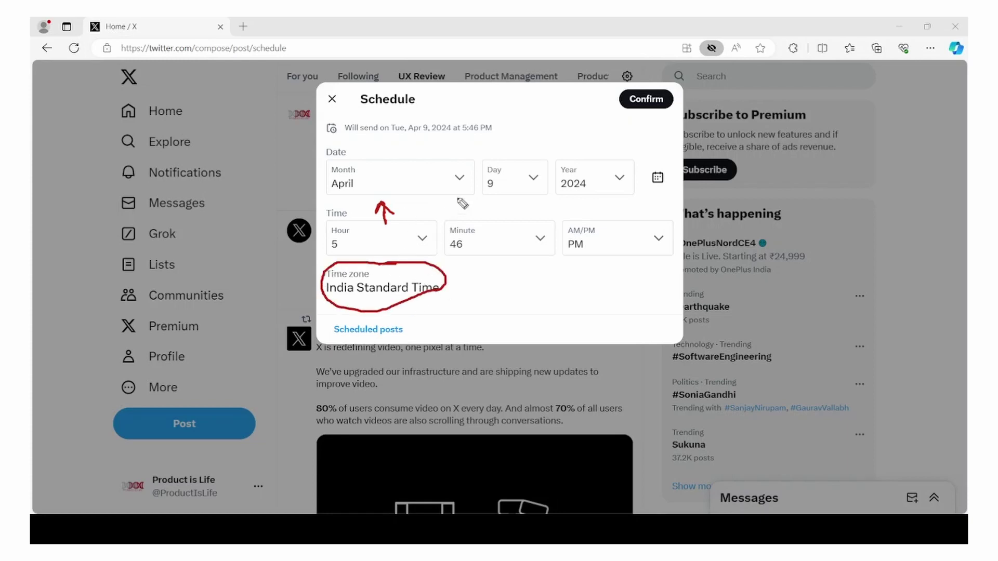
pyautogui.moveTo(491, 152)
pyautogui.mouseDown()
pyautogui.moveTo(464, 143)
pyautogui.moveTo(446, 164)
pyautogui.moveTo(471, 209)
pyautogui.moveTo(498, 186)
pyautogui.moveTo(507, 198)
pyautogui.mouseUp()
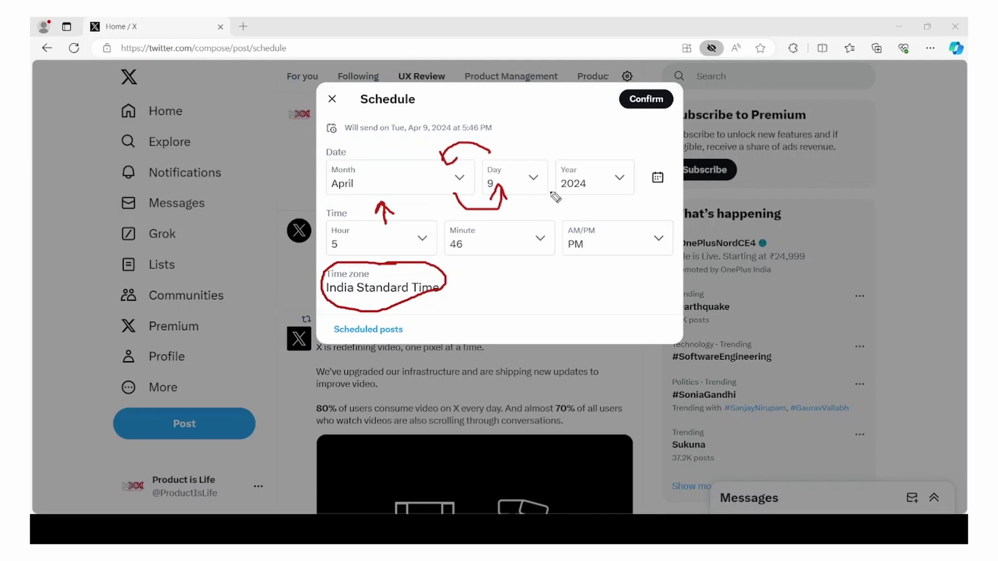
pyautogui.press('e')
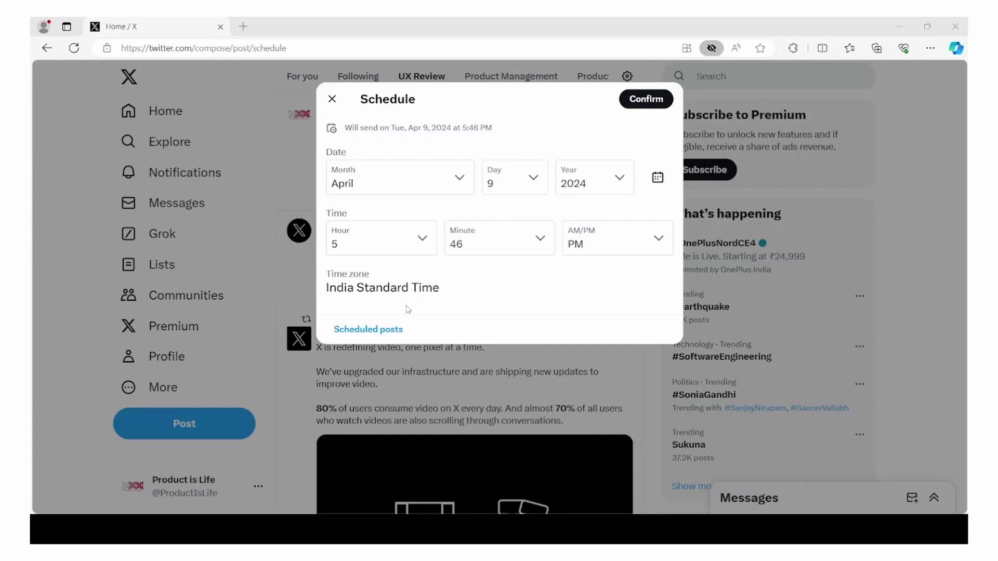
# Check the list of scheduled posts, and return to the home timeline without scheduling anything.
pyautogui.click(396, 331)
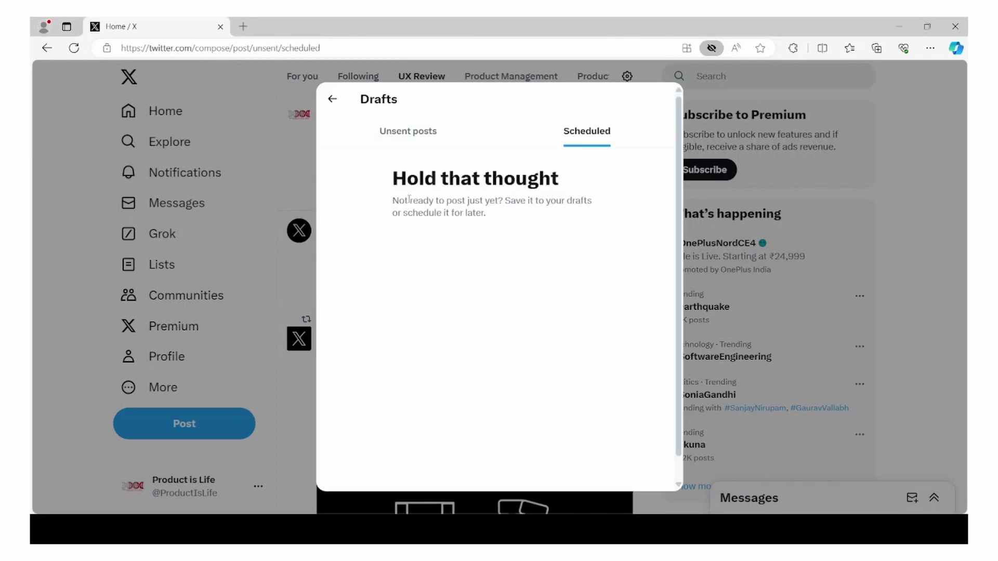
pyautogui.click(333, 99)
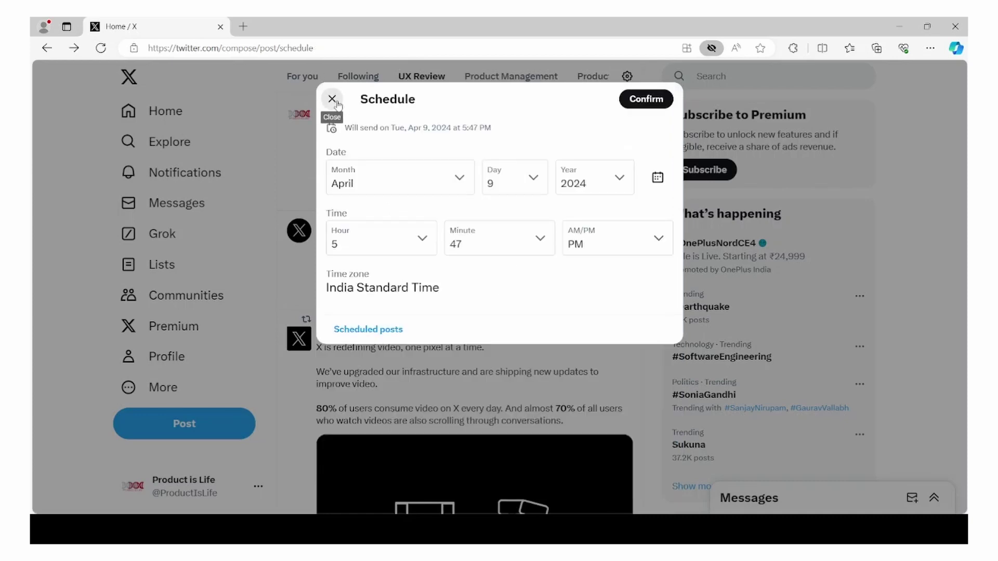
pyautogui.click(333, 100)
# Write the post "Test" and schedule it for April 9, 2024 at 5:48 PM.
pyautogui.write('Test')
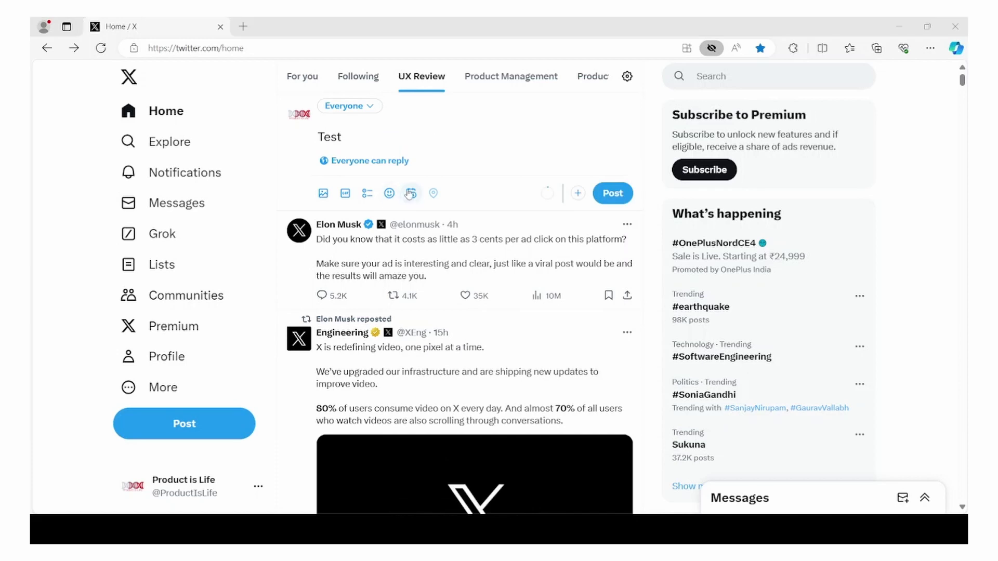
pyautogui.click(411, 195)
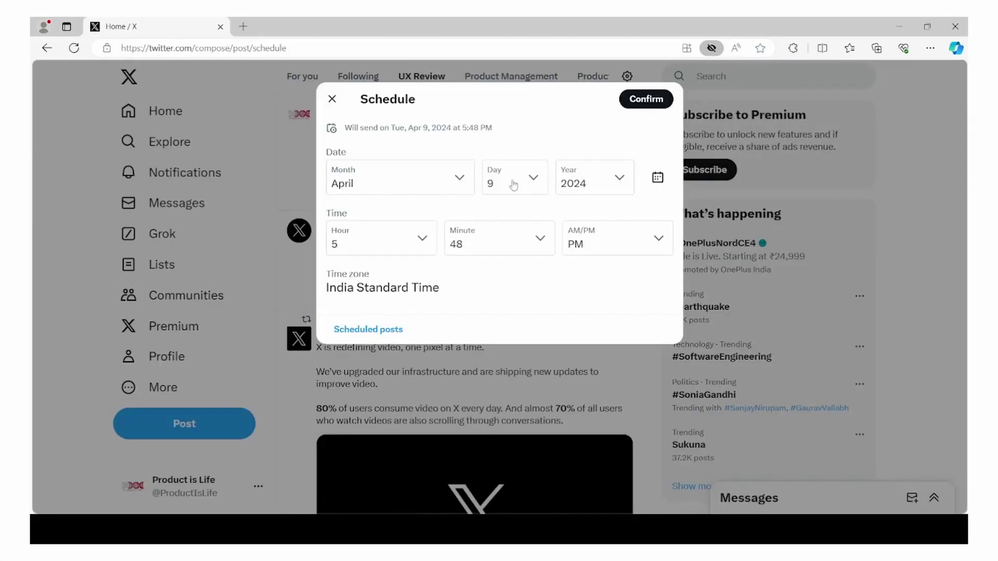
pyautogui.click(648, 99)
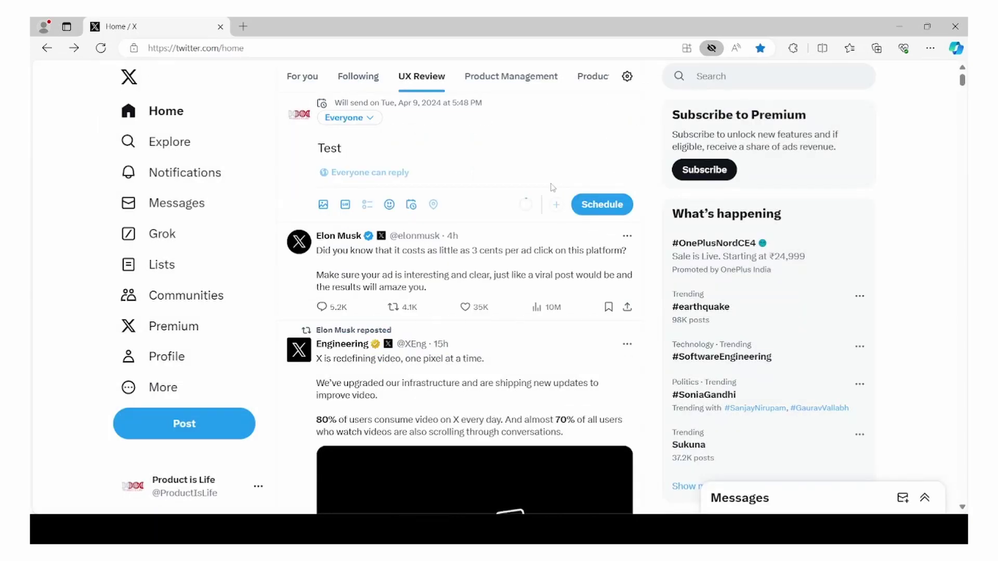
pyautogui.moveTo(579, 175)
pyautogui.mouseDown()
pyautogui.moveTo(653, 223)
pyautogui.moveTo(571, 177)
pyautogui.mouseUp()
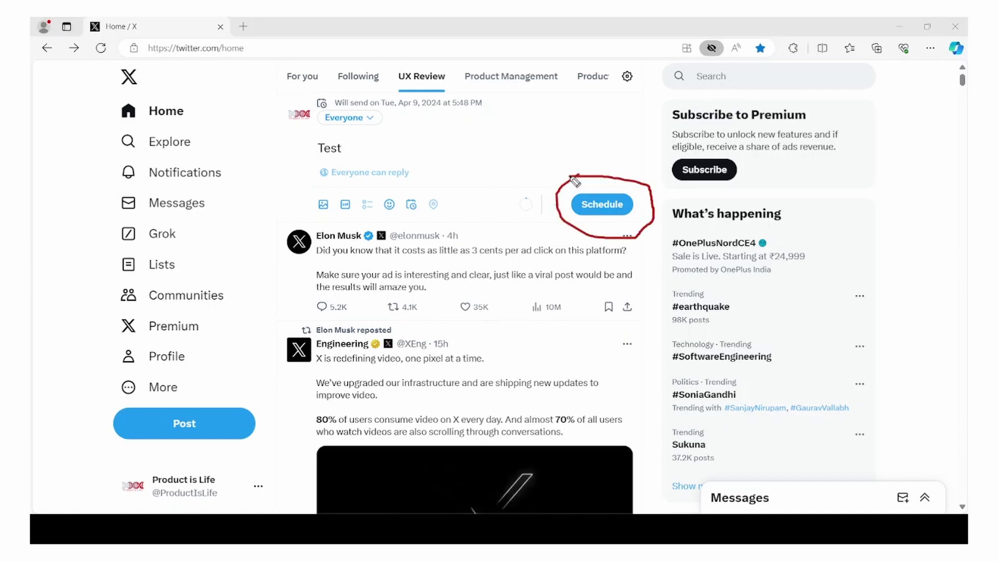
pyautogui.press('Escape')
pyautogui.click(614, 204)
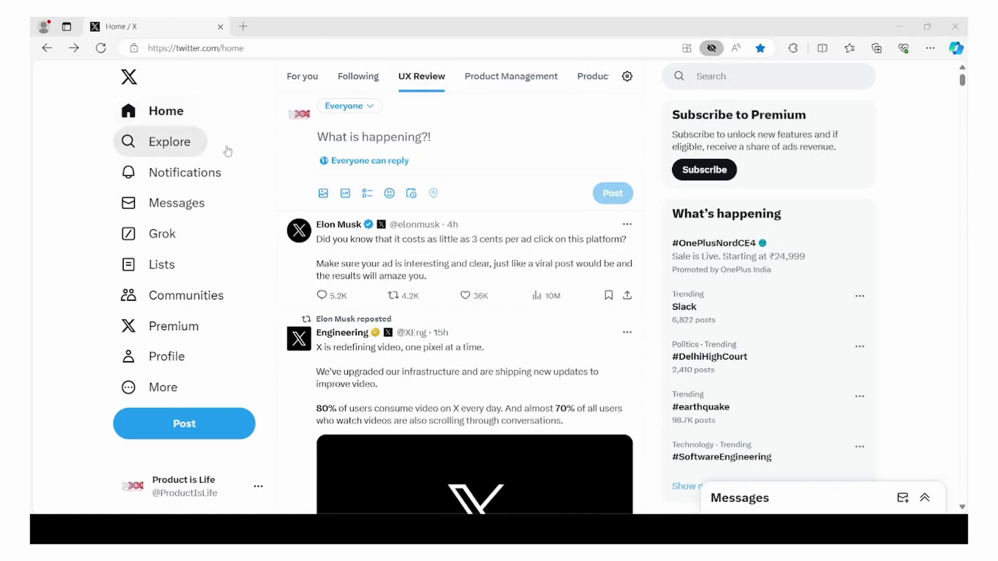
# Delete the scheduled "Test" post from the scheduled drafts and confirm discarding it.
pyautogui.click(410, 193)
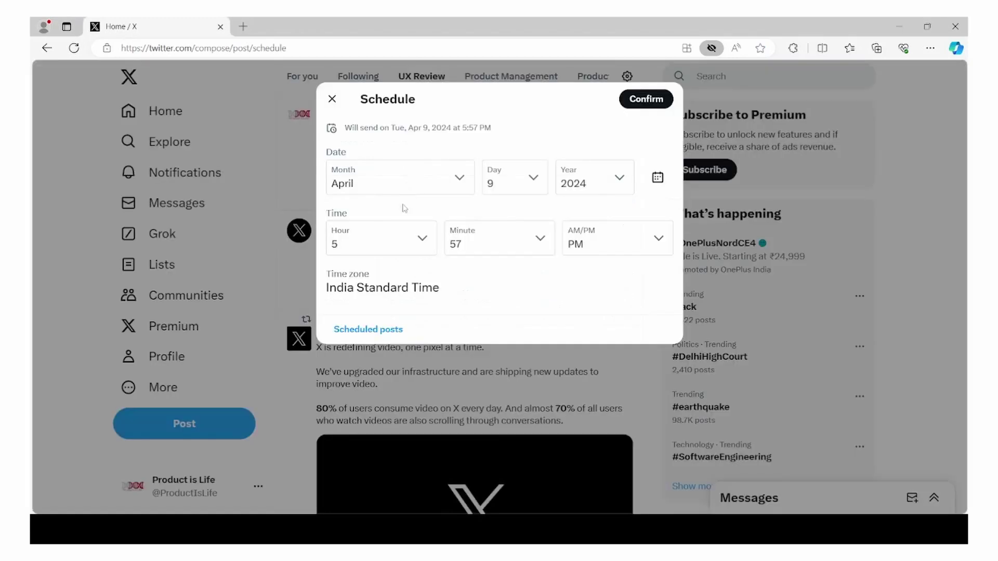
pyautogui.click(381, 330)
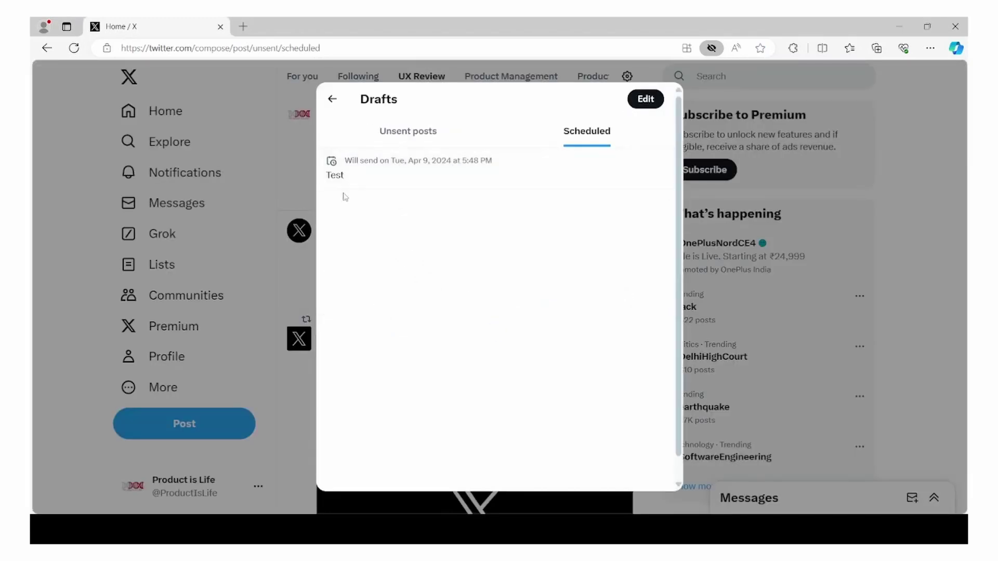
pyautogui.click(648, 102)
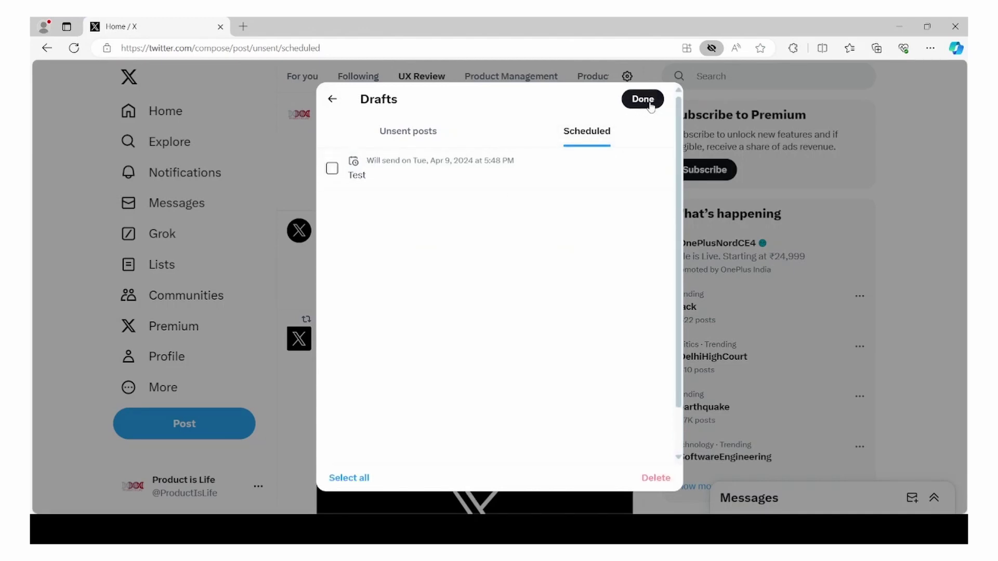
pyautogui.click(333, 169)
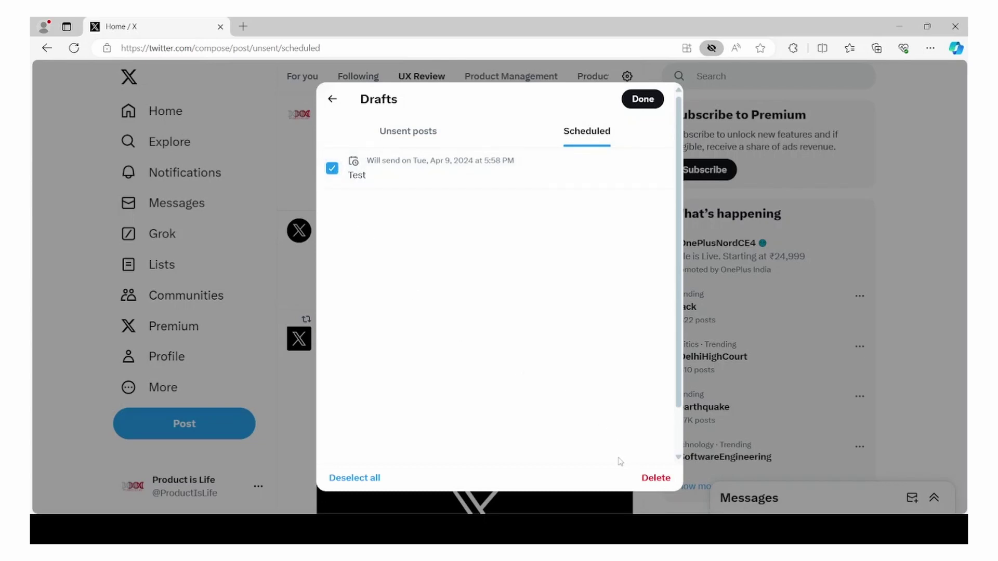
pyautogui.moveTo(640, 460)
pyautogui.mouseDown()
pyautogui.moveTo(628, 462)
pyautogui.moveTo(679, 490)
pyautogui.moveTo(677, 465)
pyautogui.moveTo(632, 460)
pyautogui.mouseUp()
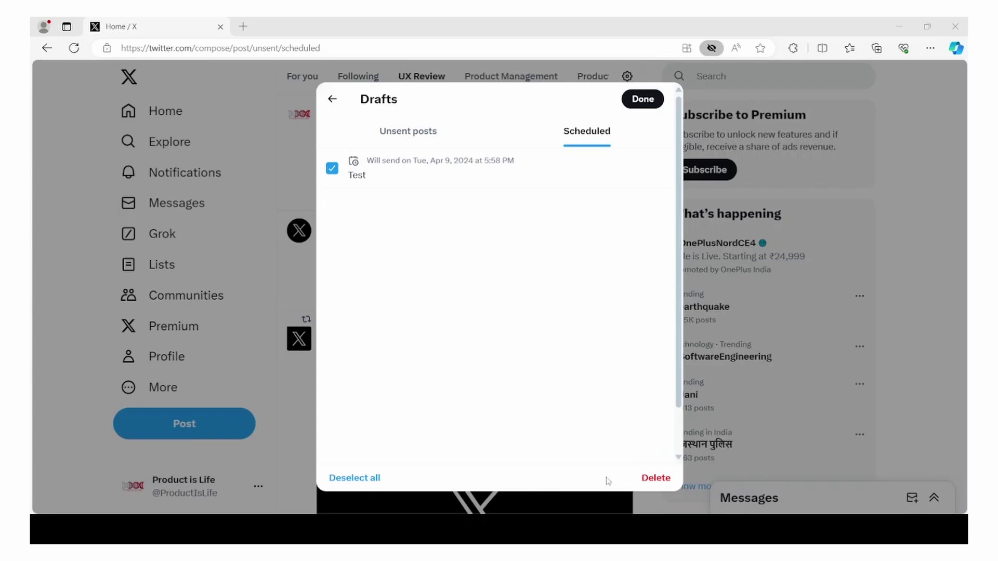
pyautogui.click(667, 474)
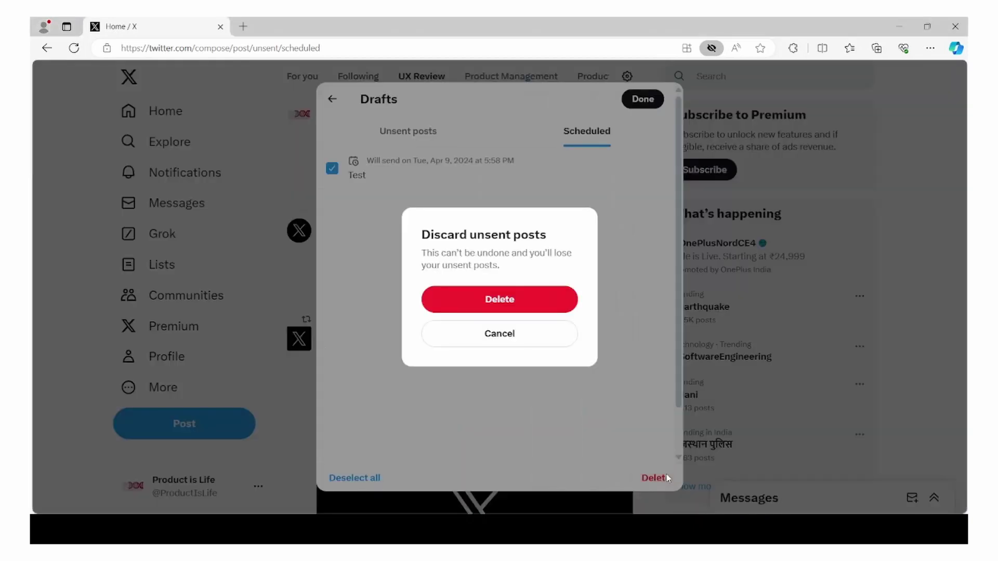
pyautogui.click(550, 310)
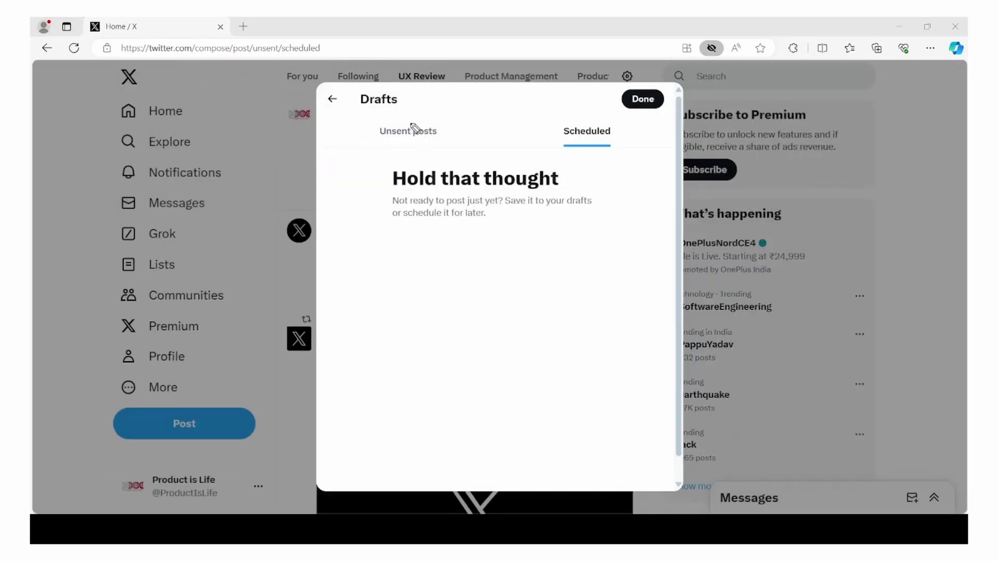
pyautogui.moveTo(406, 120)
pyautogui.mouseDown()
pyautogui.moveTo(373, 131)
pyautogui.moveTo(444, 147)
pyautogui.moveTo(400, 116)
pyautogui.mouseUp()
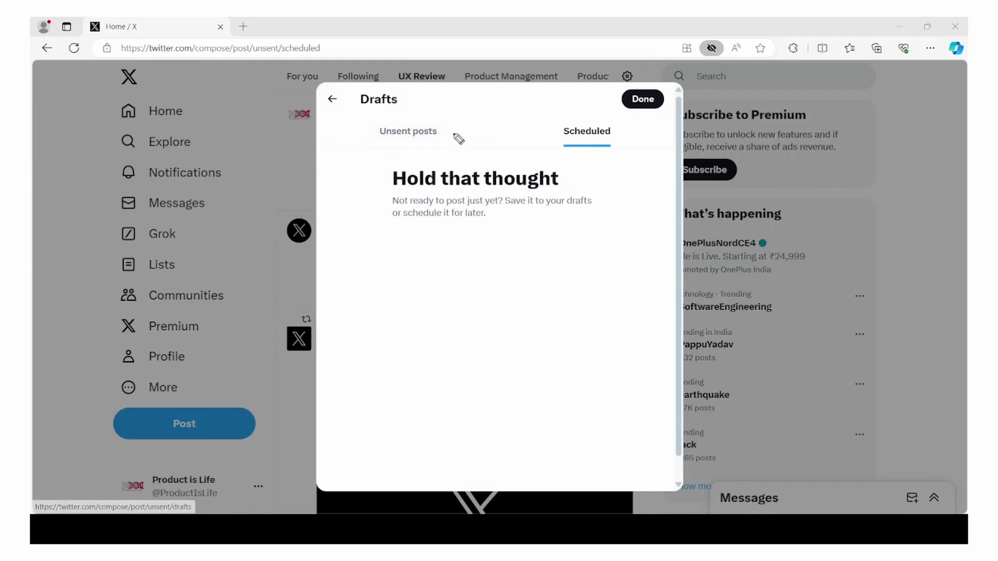
# Draw arrows between the Drafts title and the Unsent posts heading, and open the list of unsent posts.
pyautogui.moveTo(452, 134)
pyautogui.mouseDown()
pyautogui.moveTo(463, 120)
pyautogui.moveTo(431, 103)
pyautogui.moveTo(436, 111)
pyautogui.mouseUp()
pyautogui.moveTo(363, 111)
pyautogui.mouseDown()
pyautogui.moveTo(358, 124)
pyautogui.moveTo(382, 135)
pyautogui.moveTo(372, 143)
pyautogui.mouseUp()
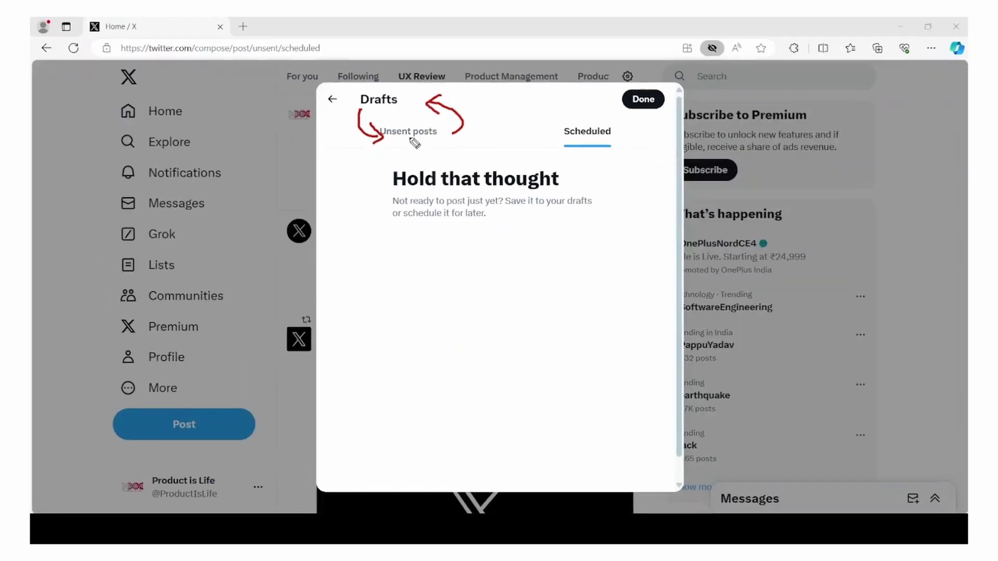
pyautogui.click(544, 252)
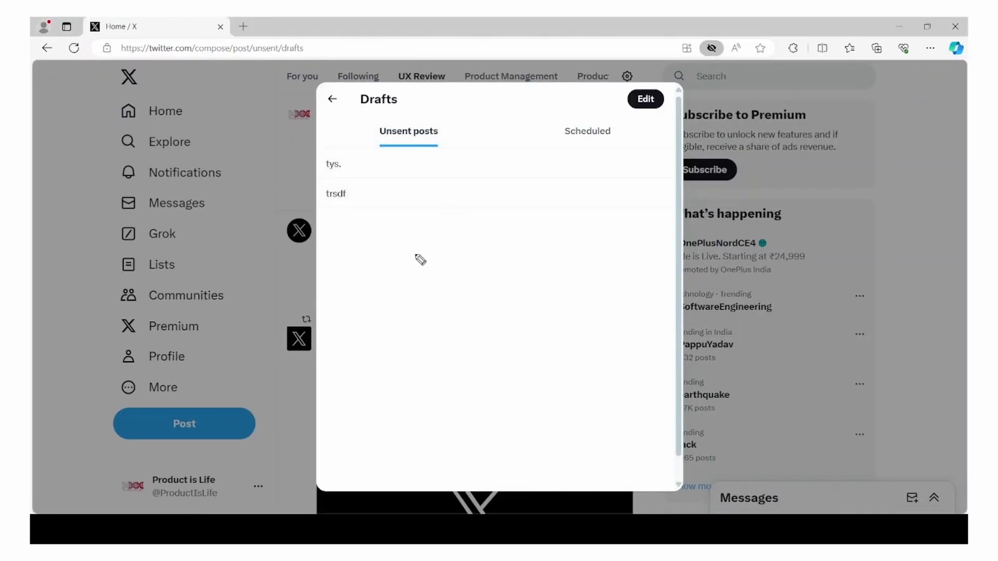
# Draw a question mark on the unsent posts list, and open the drafts in the mobile app for comparison.
pyautogui.moveTo(436, 247); pyautogui.dragTo(446, 300)
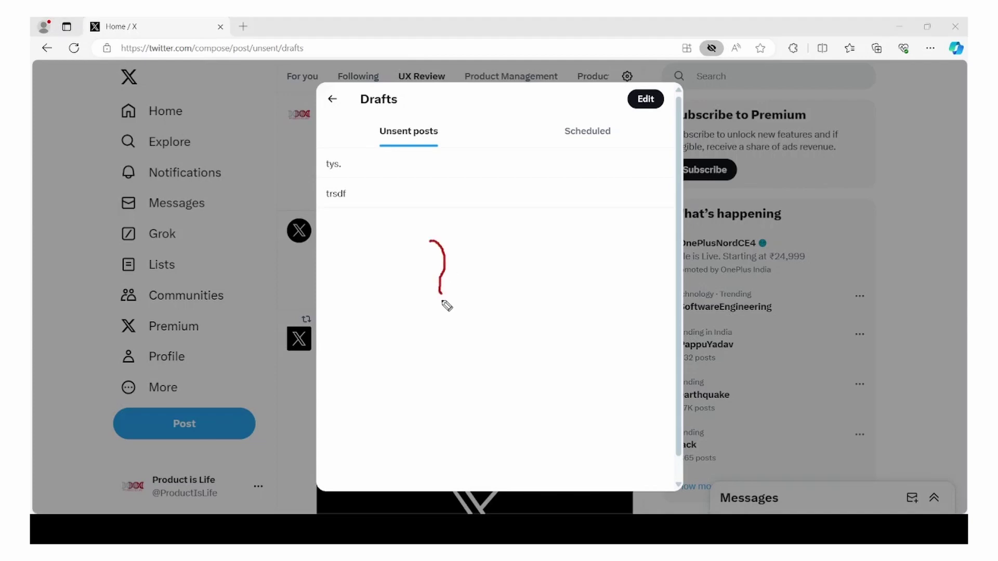
pyautogui.click(443, 305)
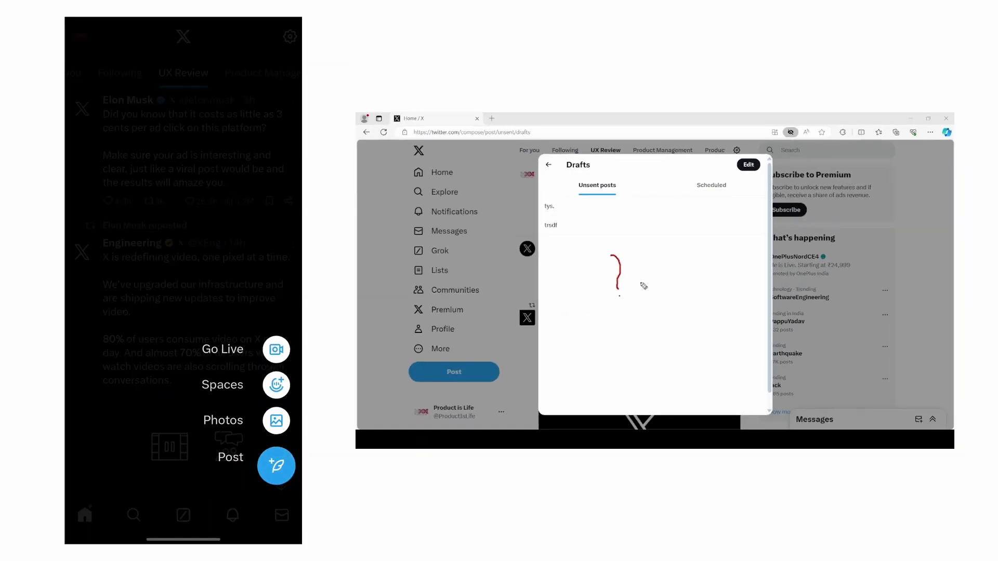
pyautogui.click(277, 466)
pyautogui.click(232, 38)
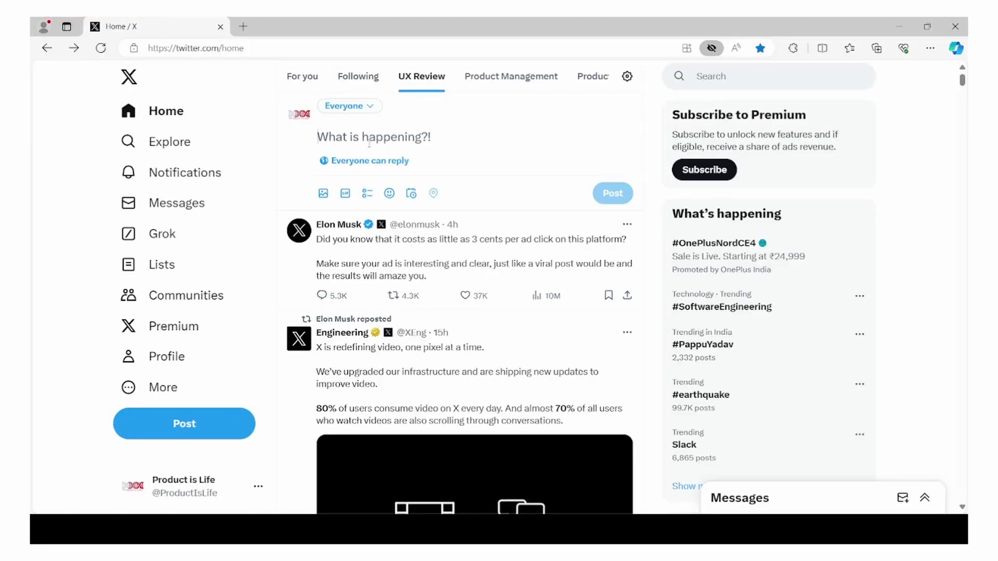
# Write "Test" in the home timeline's inline post composer and browse the feed below it briefly.
pyautogui.write('Test')
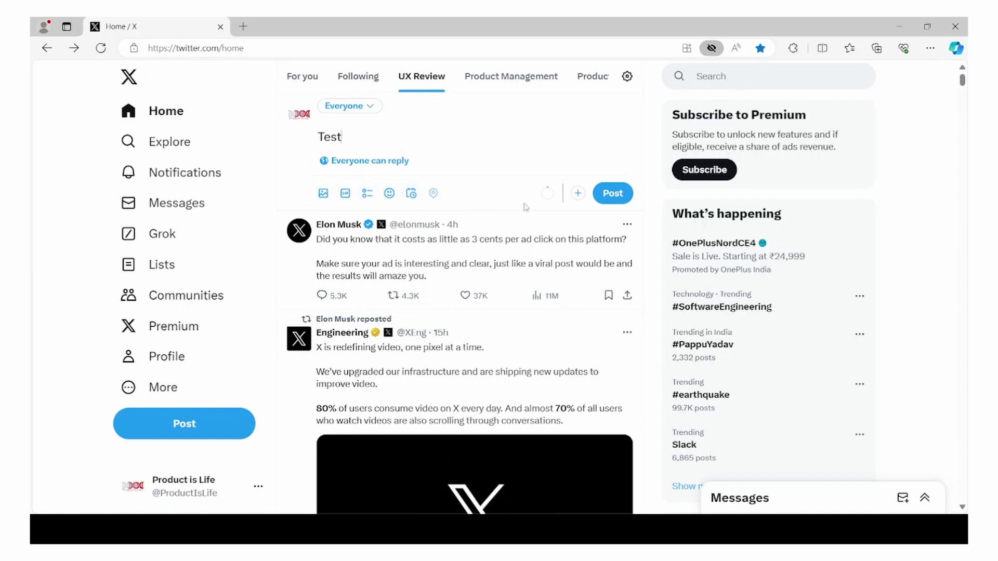
pyautogui.scroll(-3, 518, 193)
pyautogui.scroll(3, 510, 176)
# Start a separate new post with the text "Test" and close its window to bring up the save choice.
pyautogui.click(207, 424)
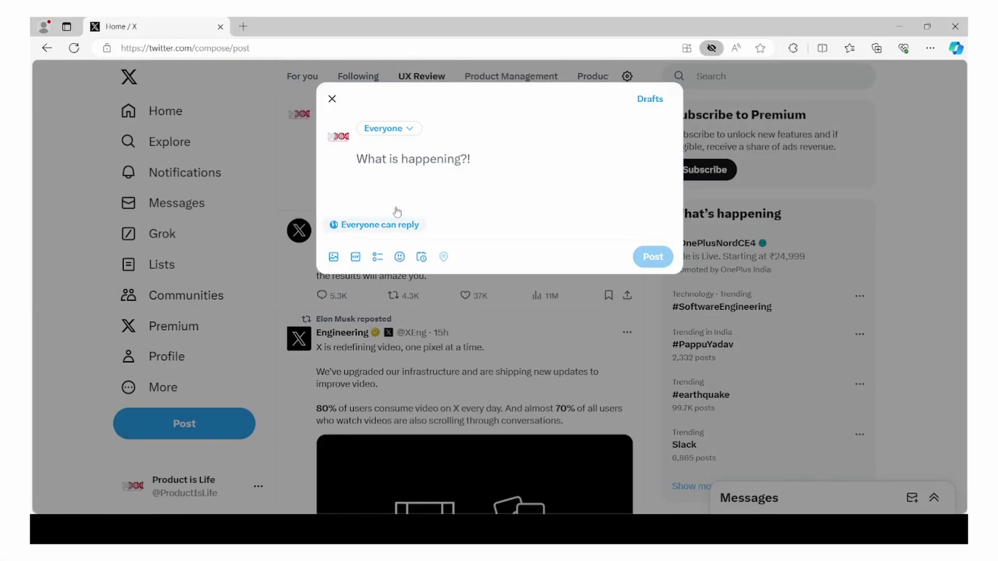
pyautogui.write('Test')
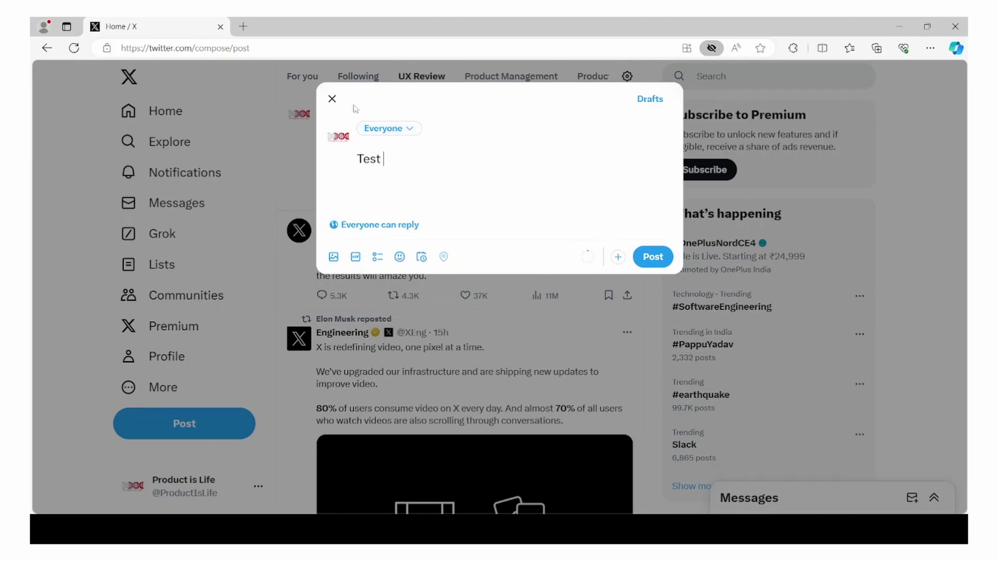
pyautogui.click(333, 99)
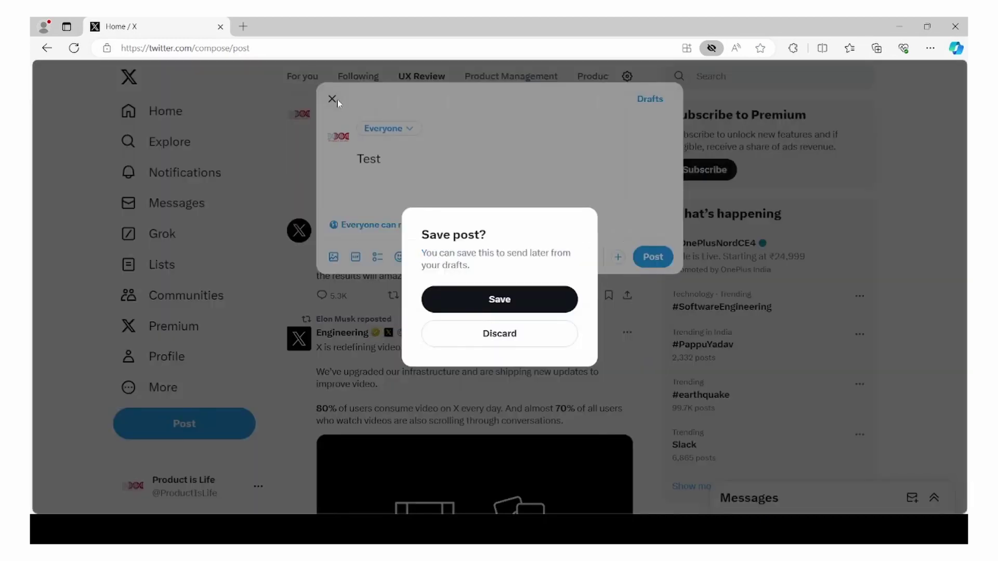
# Circle the explanation in the Save post dialog, number Save 1 and Discard 2, tick Save, and erase the markings.
pyautogui.hotkey('ctrl', '2')
pyautogui.moveTo(334, 89)
pyautogui.mouseDown()
pyautogui.moveTo(358, 110)
pyautogui.moveTo(338, 97)
pyautogui.mouseUp()
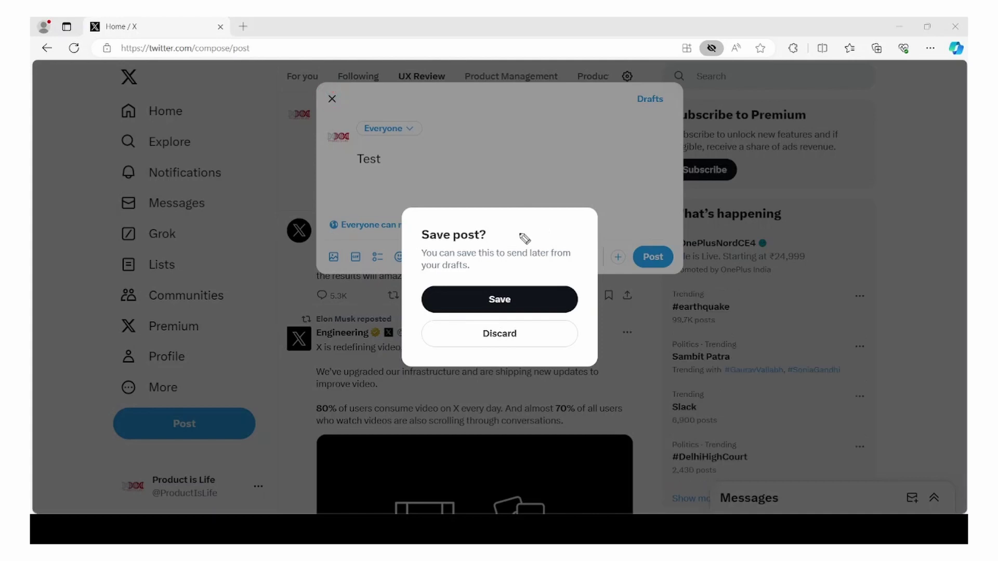
pyautogui.moveTo(500, 242)
pyautogui.mouseDown()
pyautogui.moveTo(430, 254)
pyautogui.moveTo(452, 274)
pyautogui.moveTo(572, 258)
pyautogui.moveTo(494, 234)
pyautogui.moveTo(499, 246)
pyautogui.mouseUp()
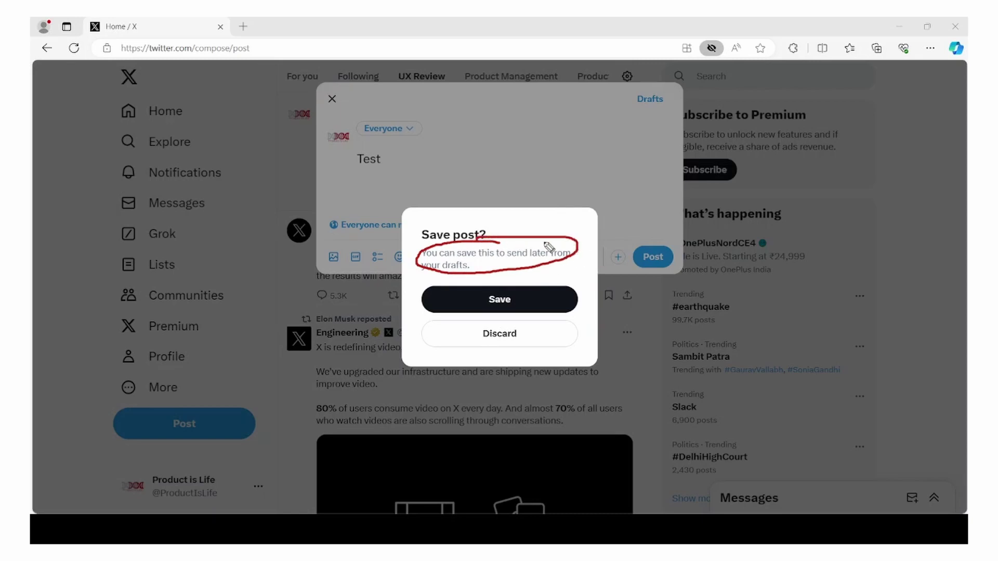
pyautogui.moveTo(587, 291)
pyautogui.mouseDown()
pyautogui.moveTo(601, 333)
pyautogui.moveTo(589, 350)
pyautogui.moveTo(606, 348)
pyautogui.mouseUp()
pyautogui.moveTo(554, 275); pyautogui.dragTo(601, 266)
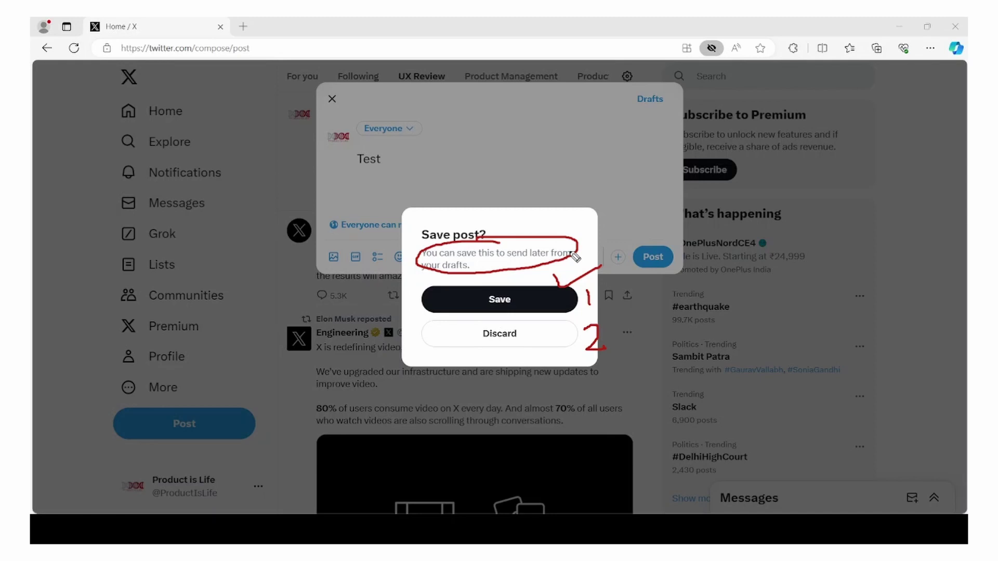
pyautogui.press('e')
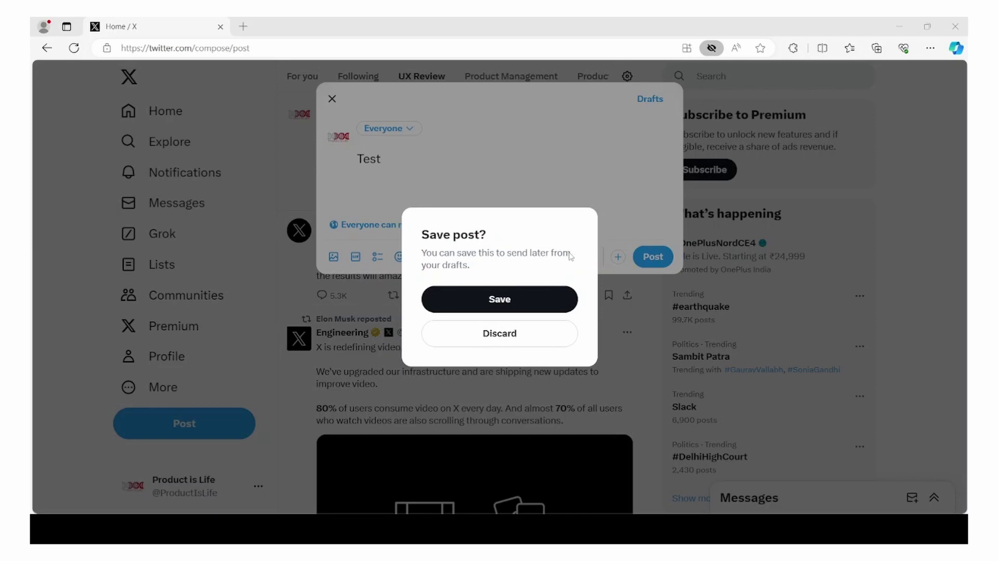
# Save the "Test" post as a draft and circle the spot of the save notification over the feed.
pyautogui.click(540, 308)
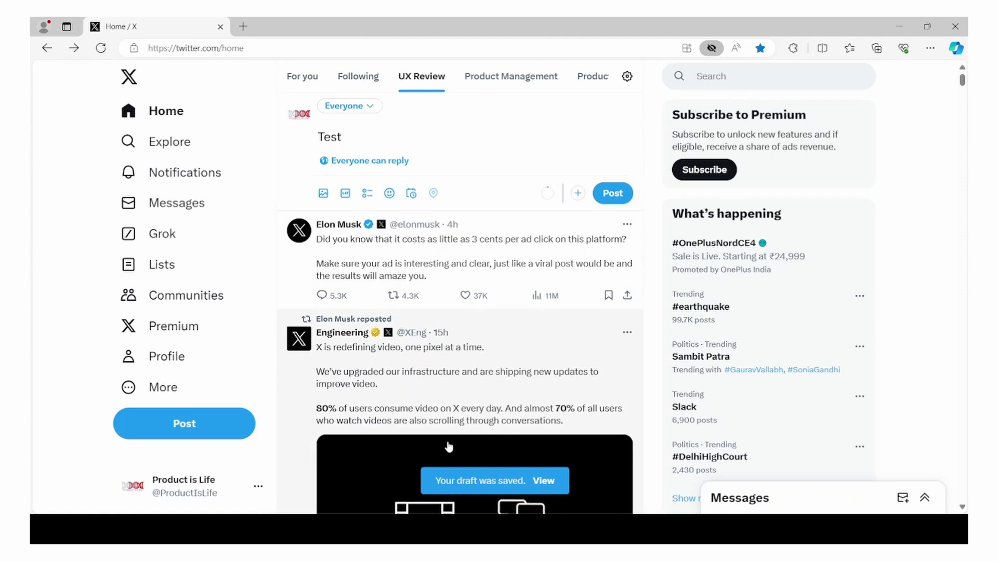
pyautogui.hotkey('ctrl', 'shift', '3')
pyautogui.moveTo(455, 450)
pyautogui.mouseDown()
pyautogui.moveTo(416, 476)
pyautogui.moveTo(474, 514)
pyautogui.moveTo(598, 494)
pyautogui.moveTo(437, 436)
pyautogui.moveTo(421, 453)
pyautogui.mouseUp()
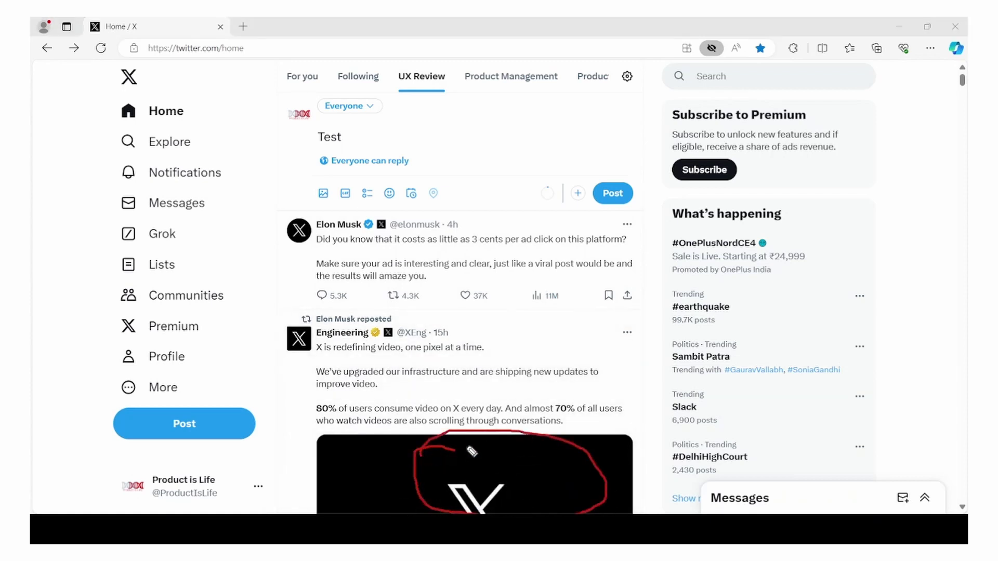
# Open the unsent drafts from a new post on the web, and open the drafts list in the mobile app for comparison.
pyautogui.click(223, 425)
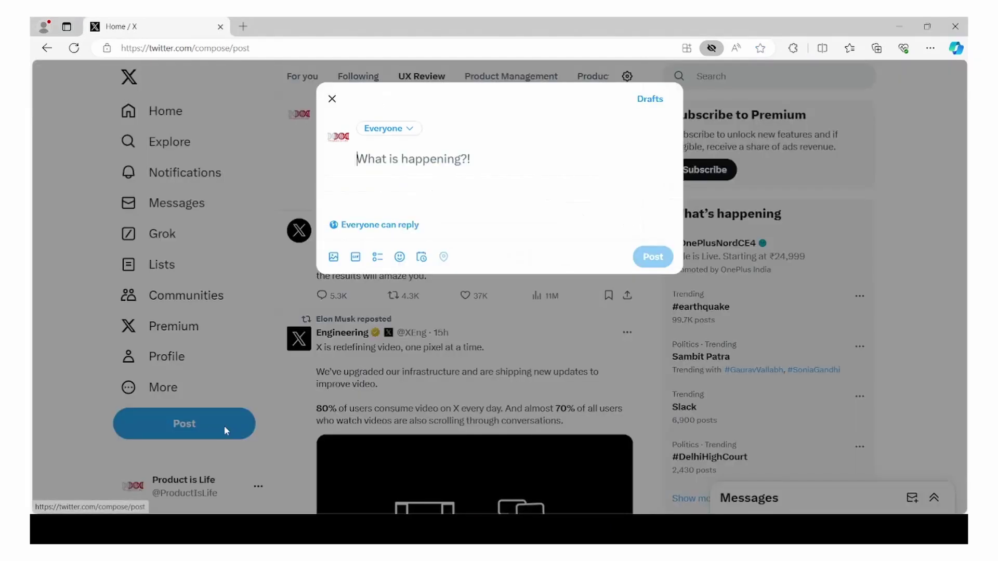
pyautogui.click(650, 99)
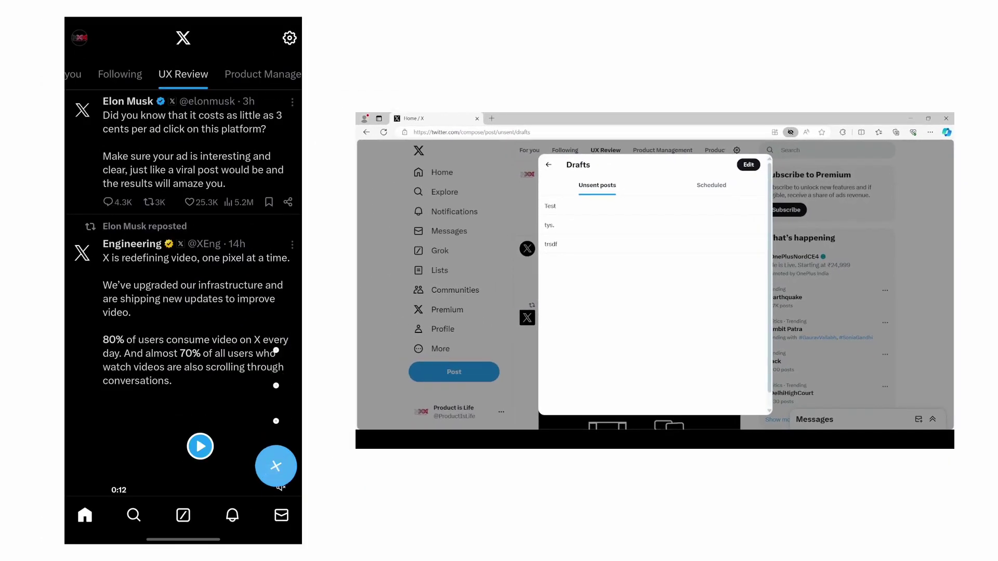
pyautogui.click(276, 466)
pyautogui.click(224, 39)
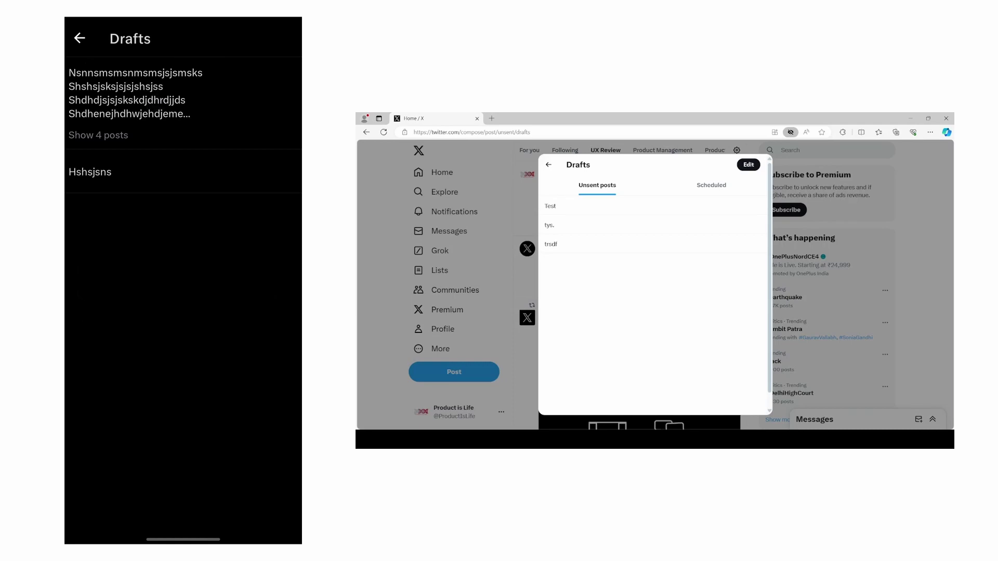
# Handwrite the note "Missing Web Draft" in red on the empty area of the mobile app's Drafts screen.
pyautogui.moveTo(125, 224)
pyautogui.mouseDown()
pyautogui.moveTo(127, 266)
pyautogui.moveTo(171, 270)
pyautogui.moveTo(197, 254)
pyautogui.moveTo(202, 266)
pyautogui.mouseUp()
pyautogui.click(186, 228)
pyautogui.moveTo(240, 229)
pyautogui.mouseDown()
pyautogui.moveTo(229, 271)
pyautogui.moveTo(249, 256)
pyautogui.mouseUp()
pyautogui.click(257, 229)
pyautogui.moveTo(265, 244)
pyautogui.mouseDown()
pyautogui.moveTo(267, 267)
pyautogui.moveTo(300, 271)
pyautogui.mouseUp()
pyautogui.moveTo(132, 321); pyautogui.dragTo(180, 307)
pyautogui.moveTo(180, 343); pyautogui.dragTo(201, 350)
pyautogui.moveTo(207, 310); pyautogui.dragTo(243, 341)
pyautogui.moveTo(136, 397); pyautogui.dragTo(151, 457)
pyautogui.moveTo(189, 416)
pyautogui.mouseDown()
pyautogui.moveTo(203, 446)
pyautogui.moveTo(291, 419)
pyautogui.mouseUp()
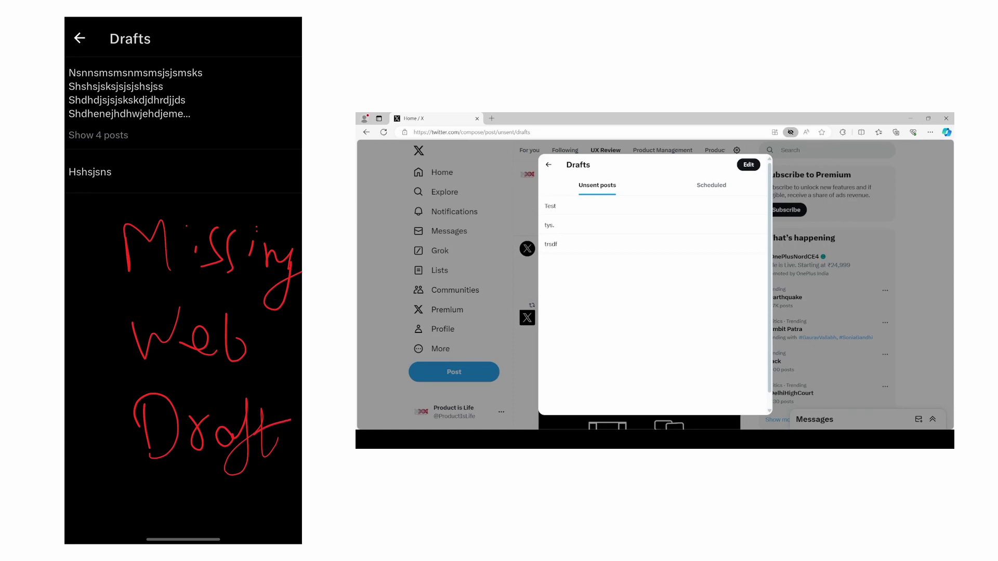